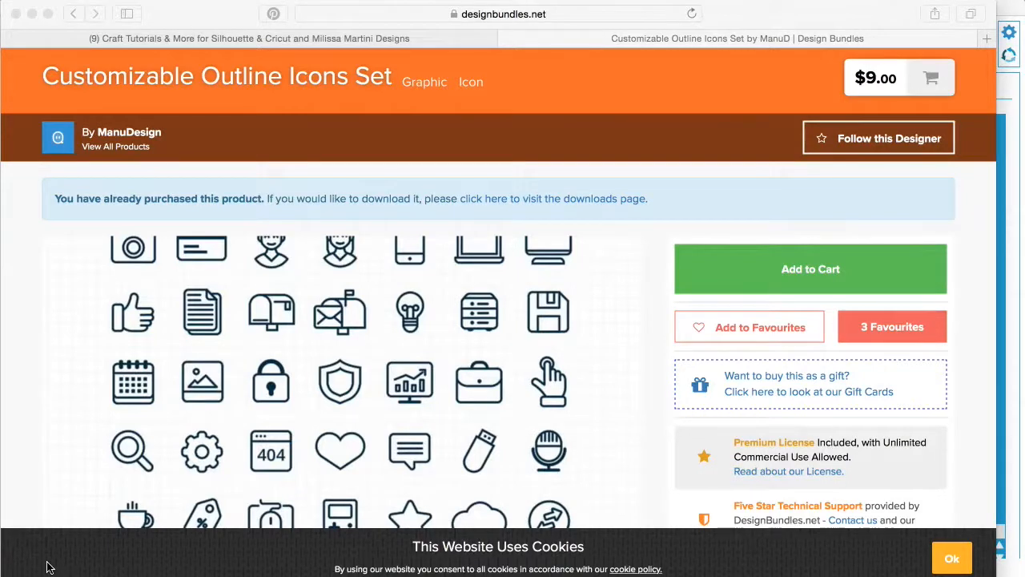
# Step: Switch to Silhouette Studio, merge rev_colors.eps from the colored outline folder, and centre the icon sheet on the page
pyautogui.scroll(-5, 237, 459)
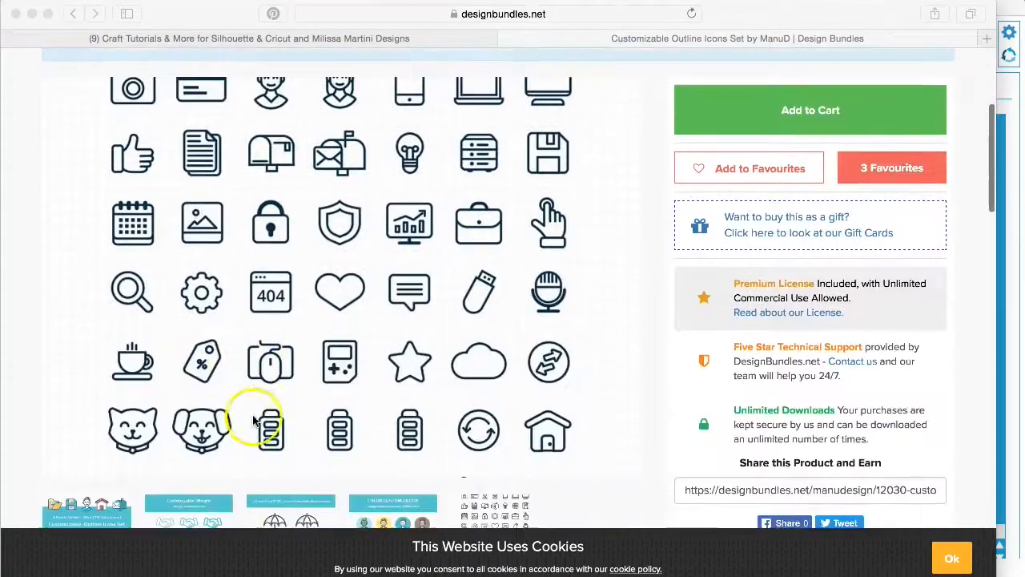
pyautogui.scroll(-1, 396, 423)
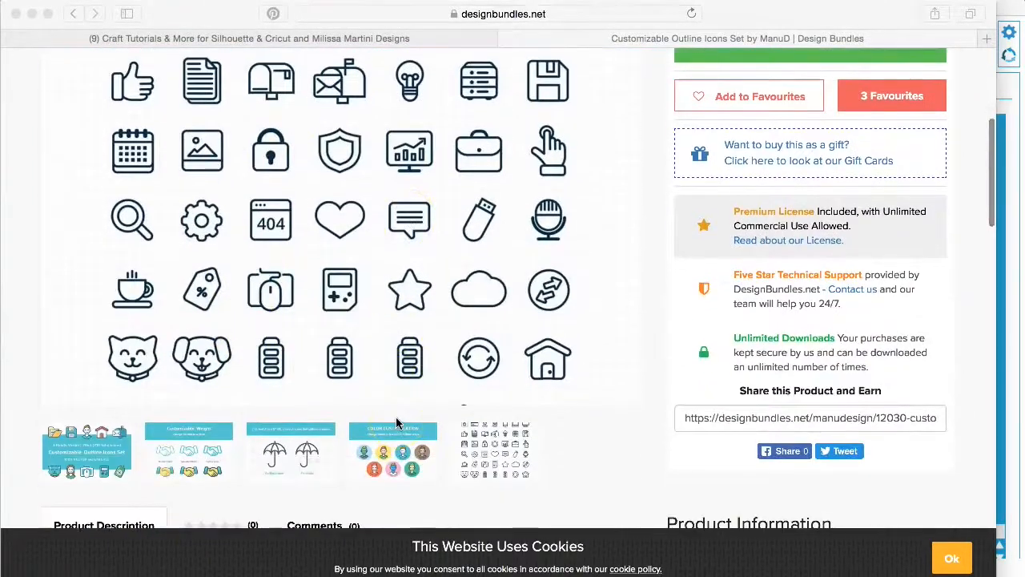
pyautogui.click(276, 573)
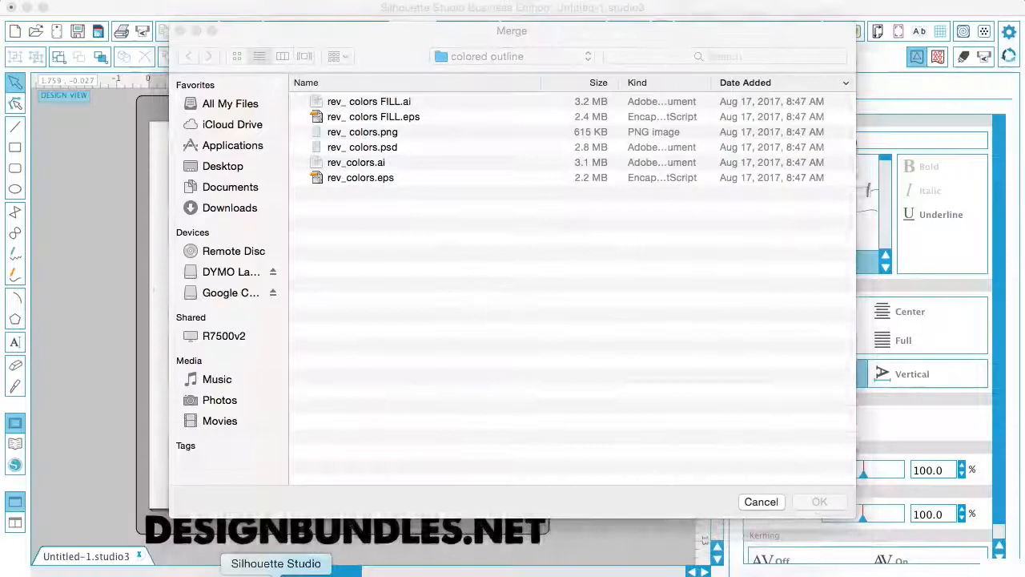
pyautogui.click(361, 180)
pyautogui.press('Return')
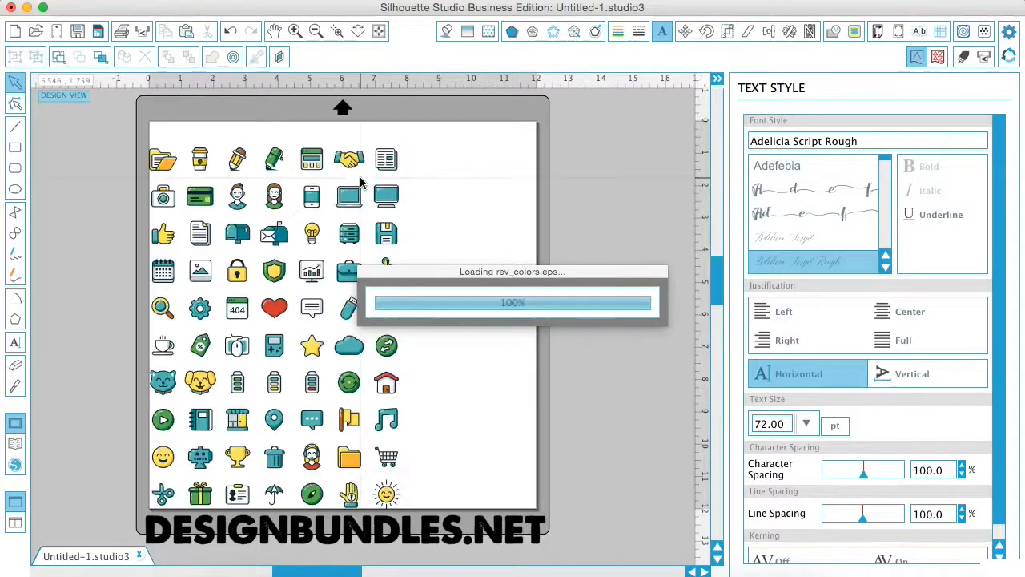
pyautogui.moveTo(272, 421); pyautogui.dragTo(343, 410)
pyautogui.click(509, 408)
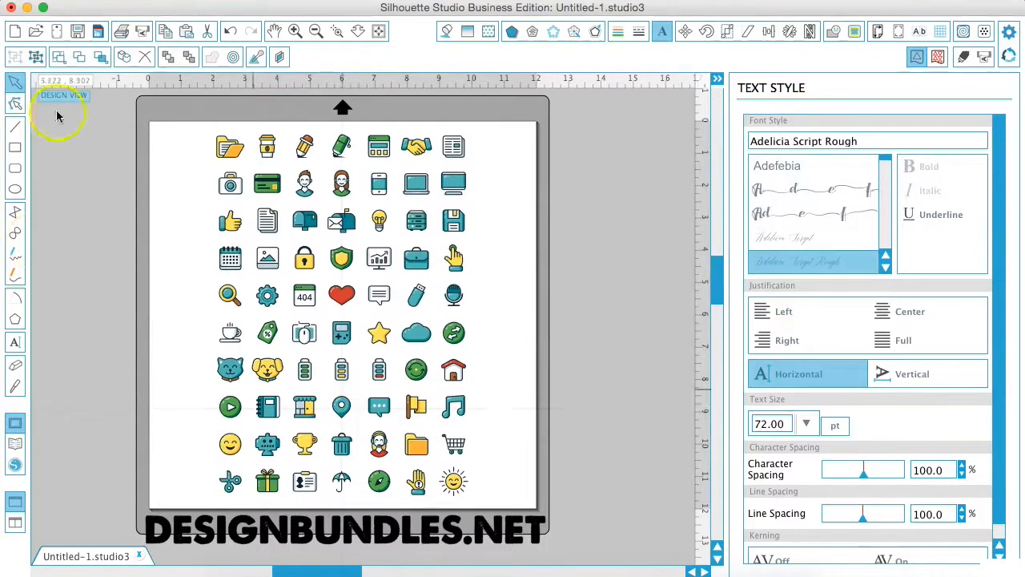
# Step: Trace and detach the whole icon sheet with the high pass filter off and the threshold at 97.5%
pyautogui.click(853, 33)
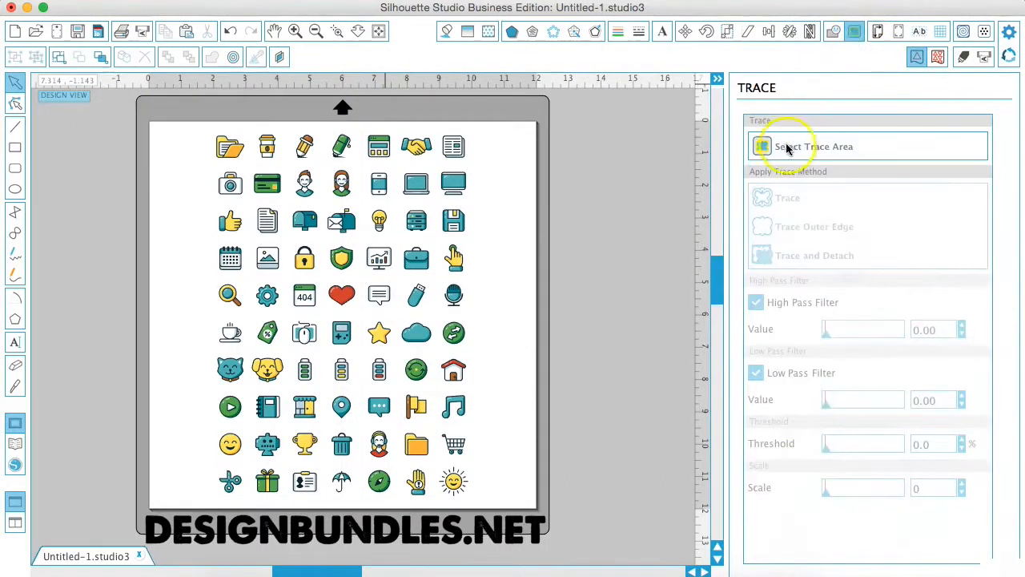
pyautogui.click(787, 148)
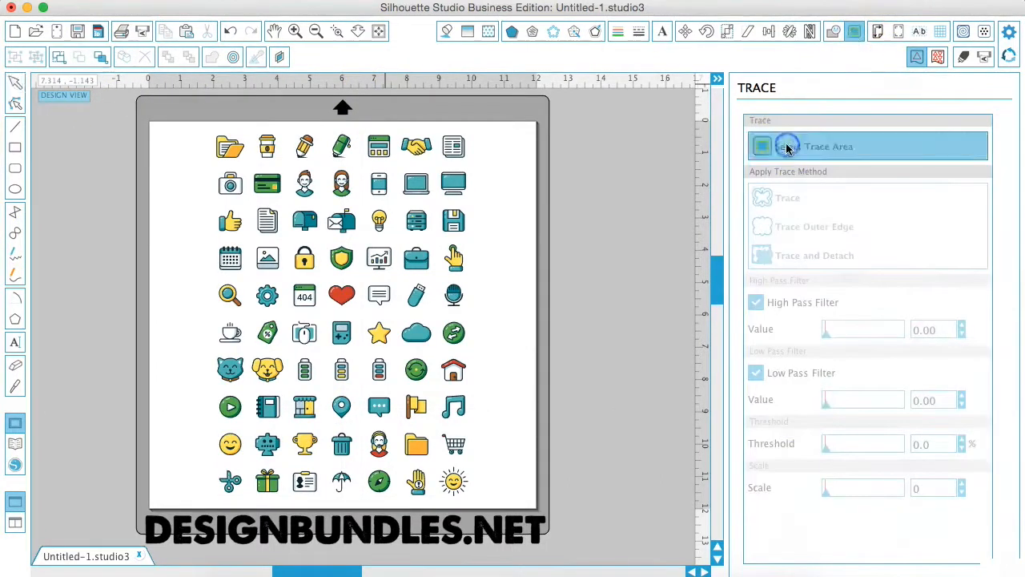
pyautogui.moveTo(199, 125)
pyautogui.mouseDown()
pyautogui.moveTo(323, 253)
pyautogui.moveTo(426, 389)
pyautogui.moveTo(482, 479)
pyautogui.moveTo(481, 502)
pyautogui.mouseUp()
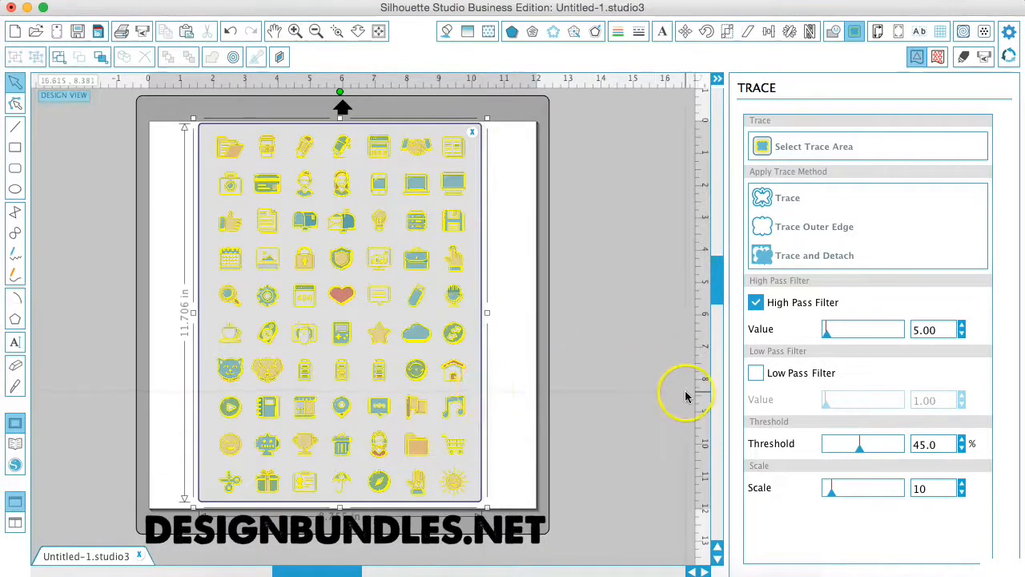
pyautogui.click(754, 303)
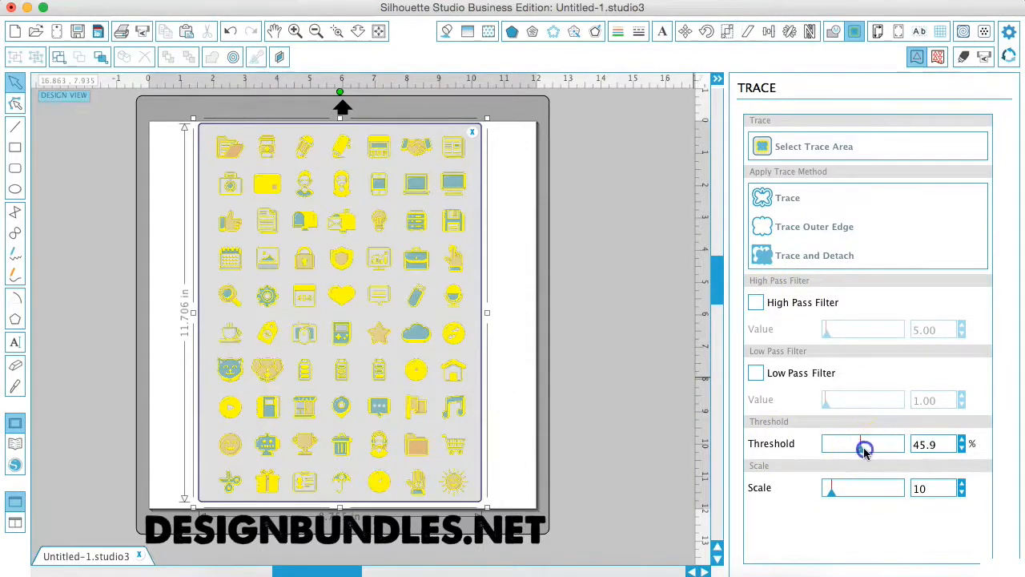
pyautogui.moveTo(871, 453); pyautogui.dragTo(895, 455)
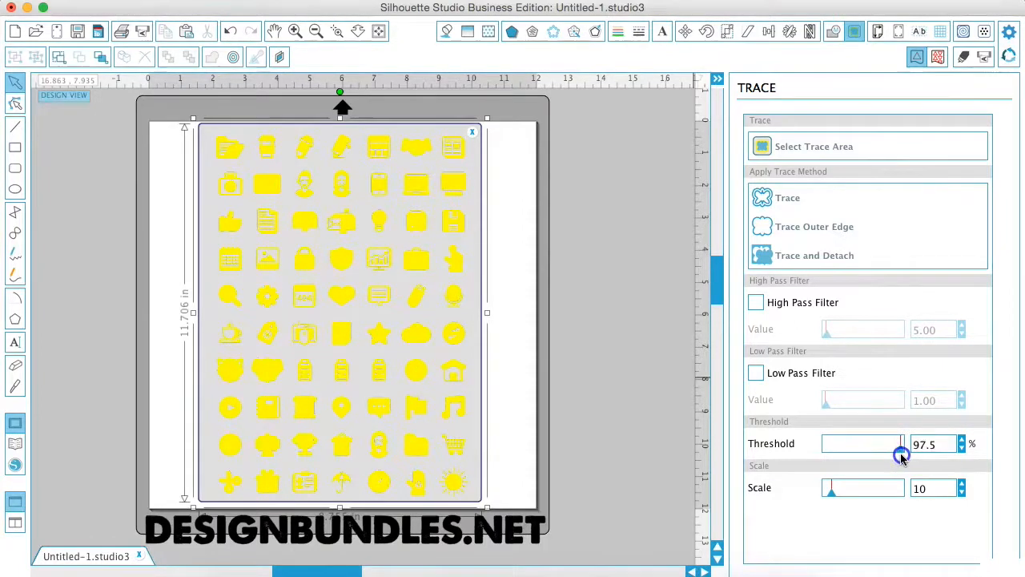
pyautogui.click(824, 250)
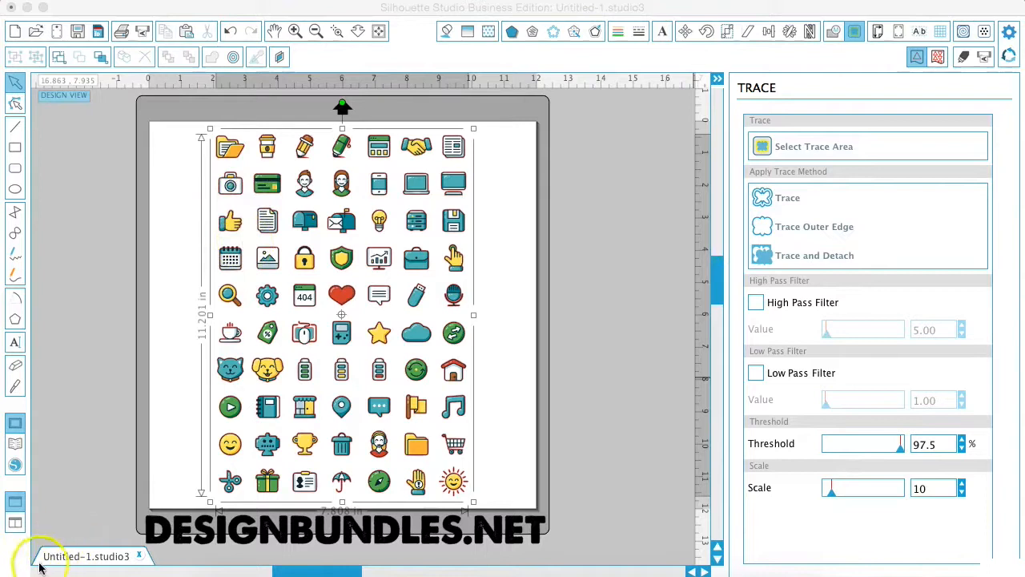
# Step: Delete the selected artwork and move the music note icon off the page to the right
pyautogui.press('Delete')
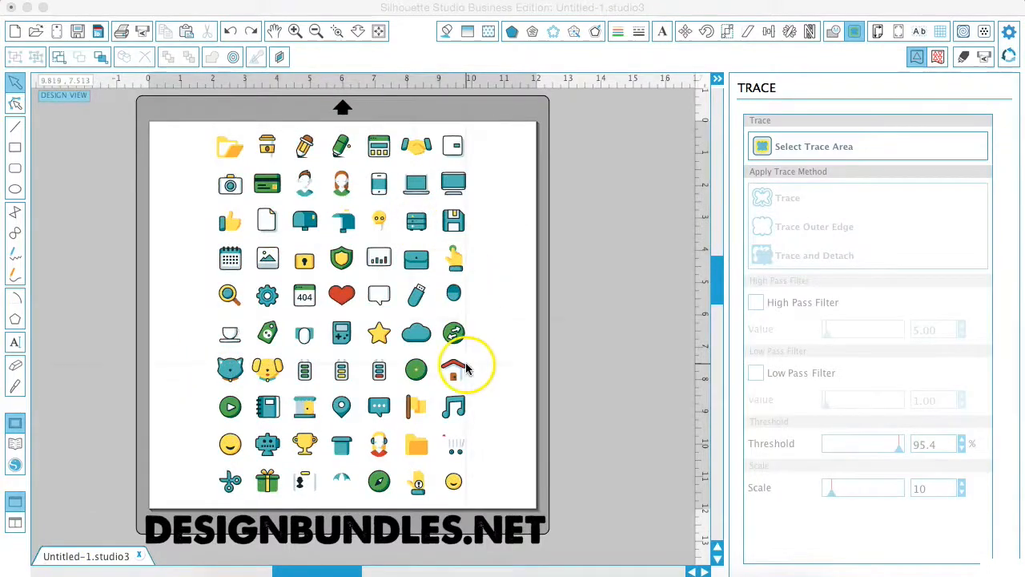
pyautogui.click(489, 377)
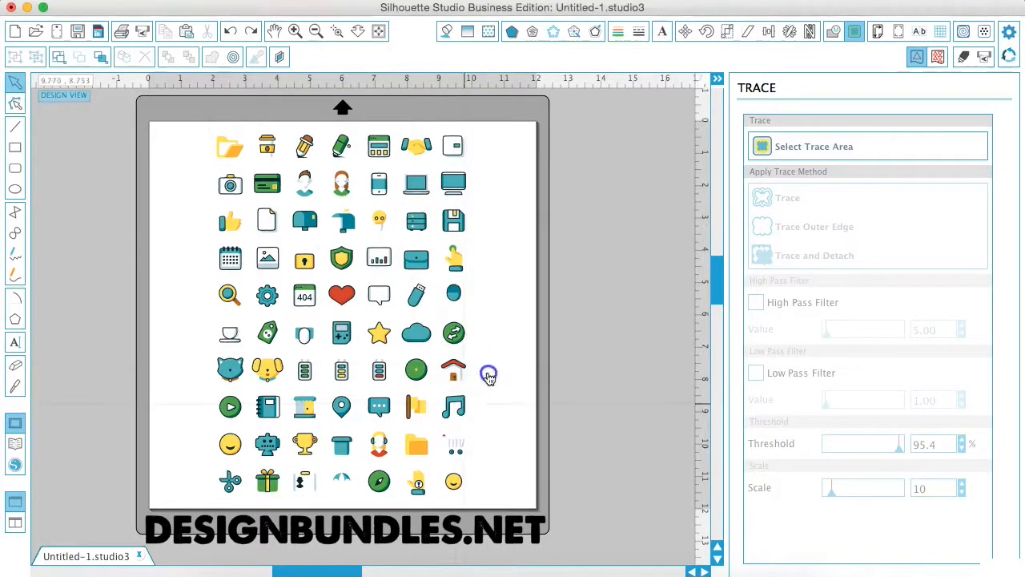
pyautogui.moveTo(454, 405); pyautogui.dragTo(642, 241)
pyautogui.click(639, 240)
# Step: Move the complete pencil and coffee cup icons off the page, near the music note
pyautogui.moveTo(309, 144); pyautogui.dragTo(603, 152)
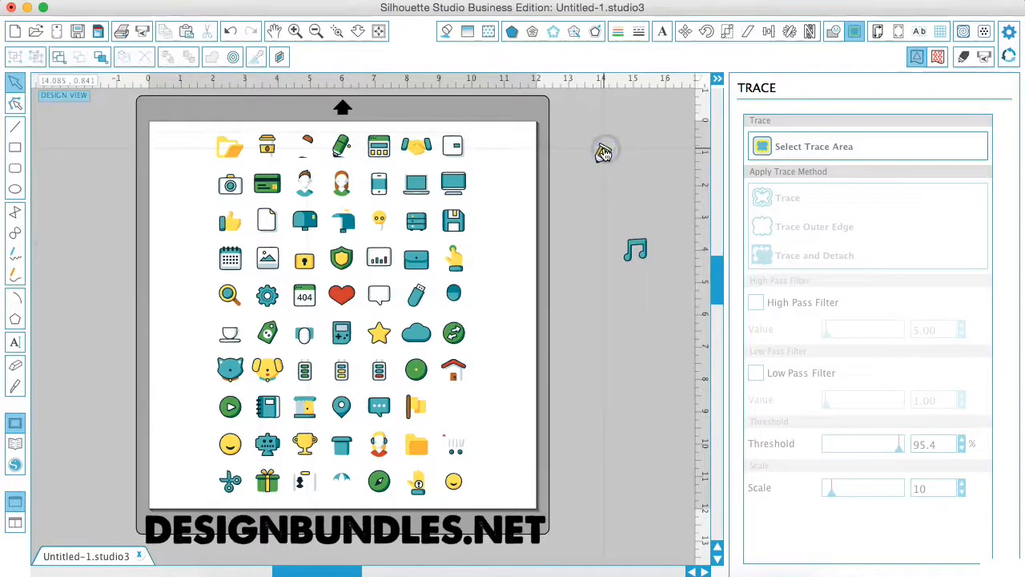
pyautogui.press('super+z')
pyautogui.click(307, 137)
pyautogui.moveTo(307, 137); pyautogui.dragTo(317, 159)
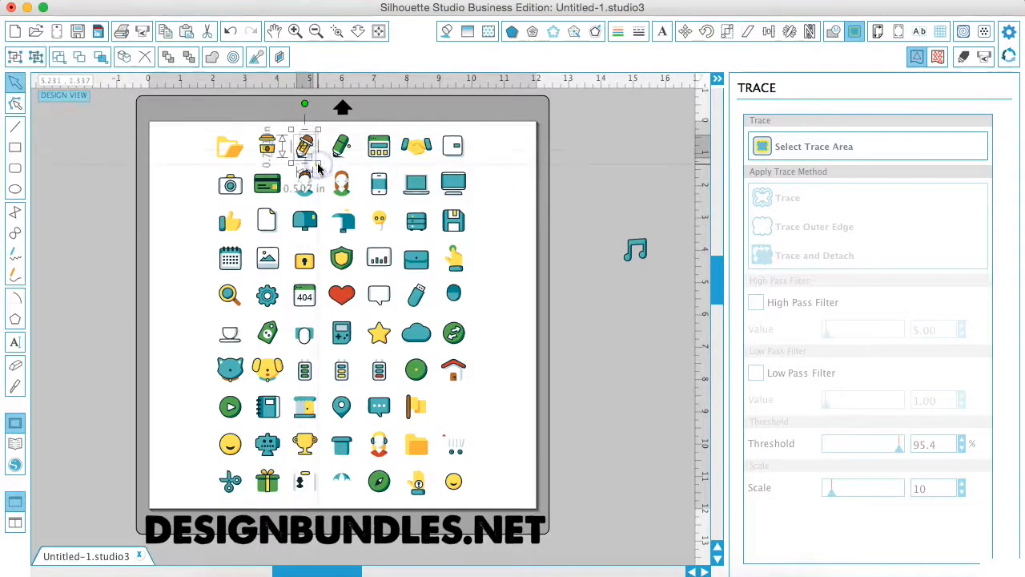
pyautogui.moveTo(308, 163); pyautogui.dragTo(602, 164)
pyautogui.moveTo(254, 126)
pyautogui.mouseDown()
pyautogui.moveTo(289, 164)
pyautogui.moveTo(561, 248)
pyautogui.moveTo(603, 305)
pyautogui.mouseUp()
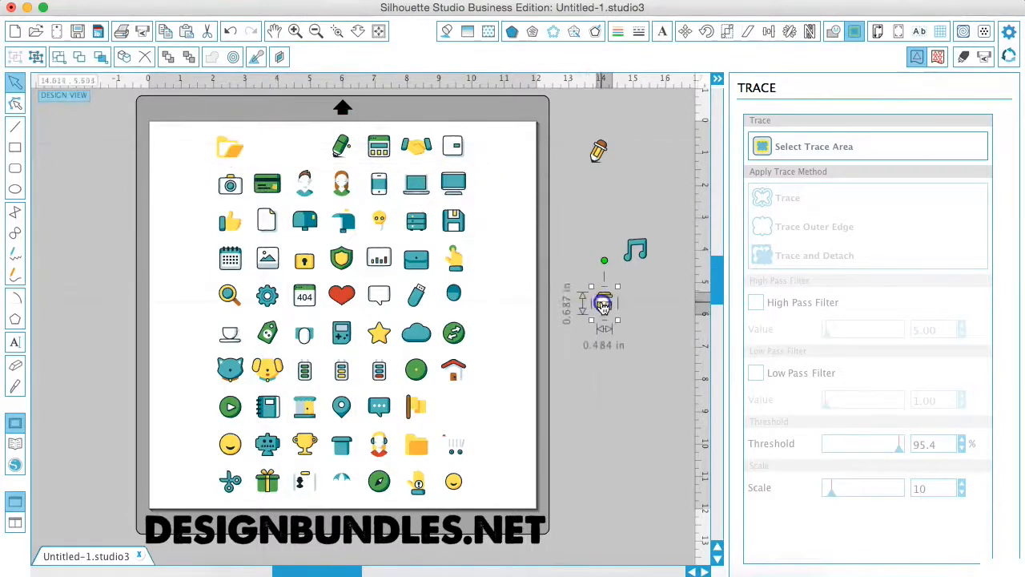
# Step: Delete the icons remaining on the page and place the coffee cup there, enlarged to about 4.45 by 6.30 in
pyautogui.moveTo(184, 126); pyautogui.dragTo(514, 501)
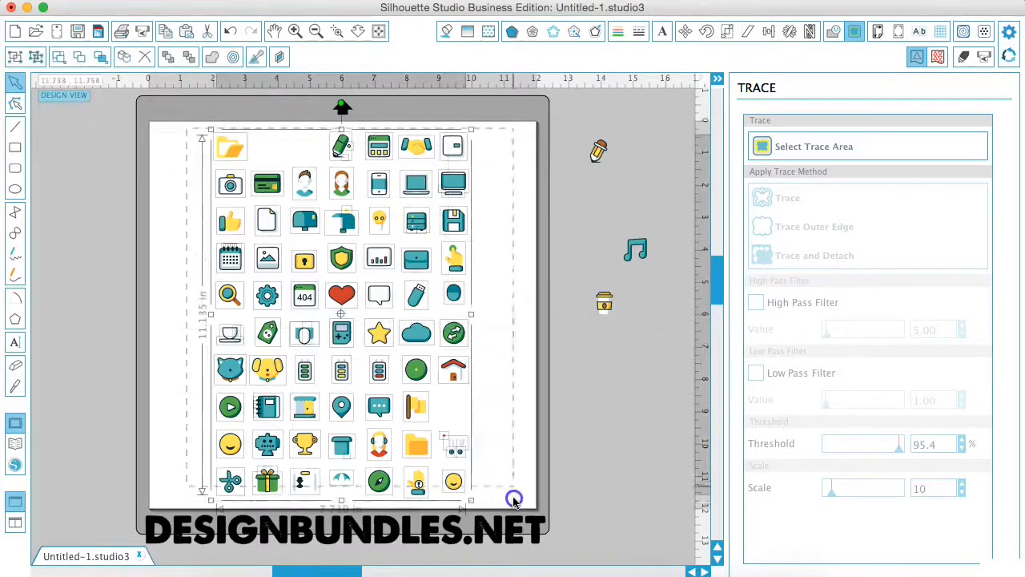
pyautogui.press('Delete')
pyautogui.moveTo(605, 303); pyautogui.dragTo(402, 408)
pyautogui.click(275, 229)
pyautogui.click(257, 212)
pyautogui.click(448, 315)
pyautogui.click(359, 290)
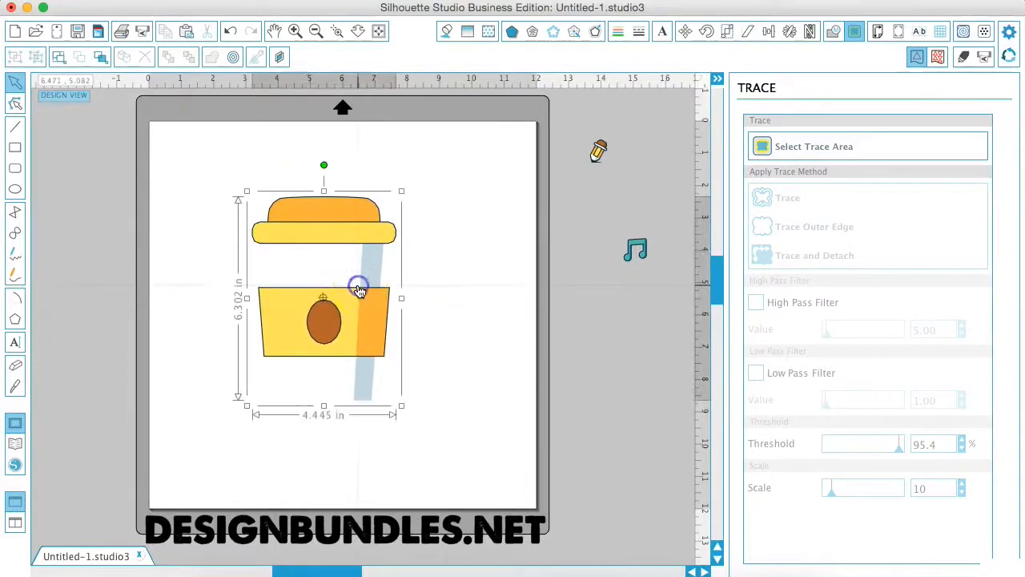
# Step: Try the Cut style on the coffee cup in the cut settings, and return it to No Cut
pyautogui.click(138, 30)
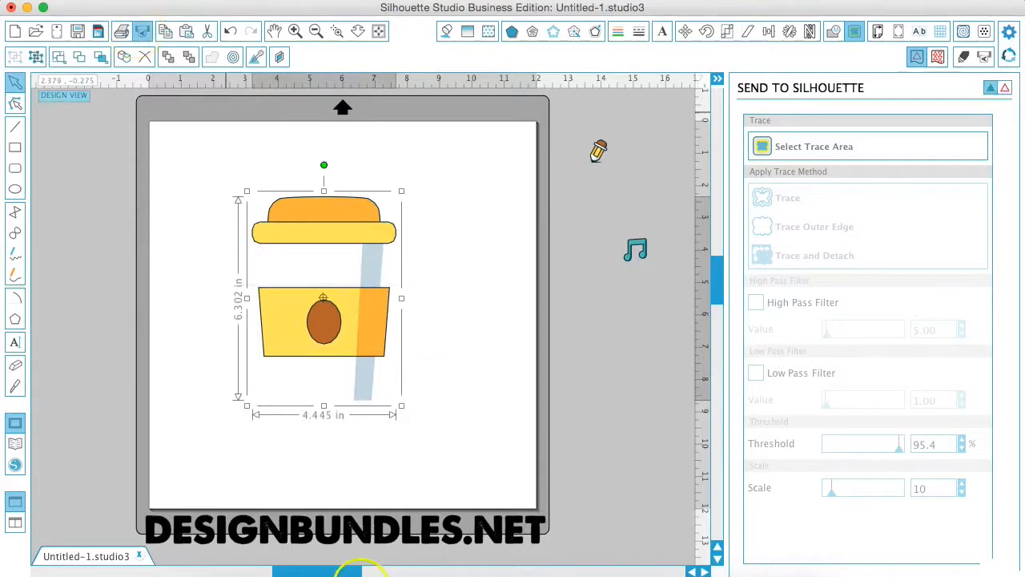
pyautogui.click(800, 550)
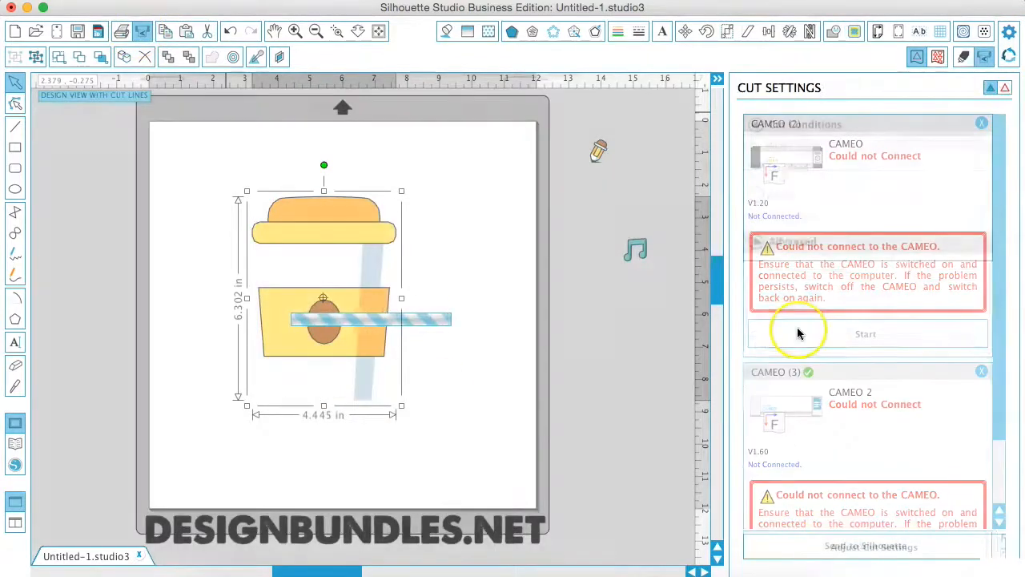
pyautogui.click(769, 303)
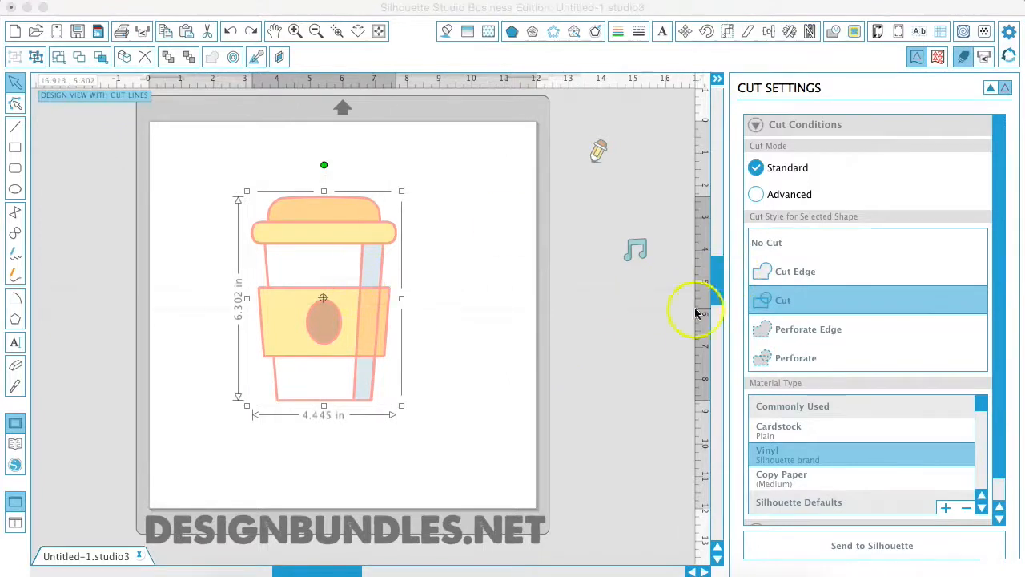
pyautogui.click(777, 244)
pyautogui.click(434, 297)
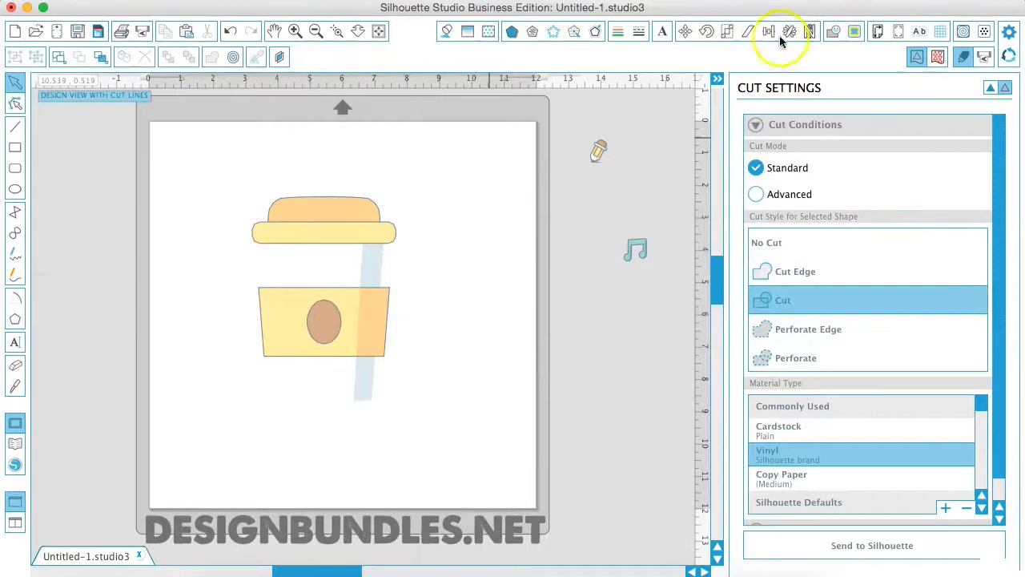
# Step: Trace the outer edge of the coffee cup with the high pass filter off and the threshold at 88.2%
pyautogui.click(854, 34)
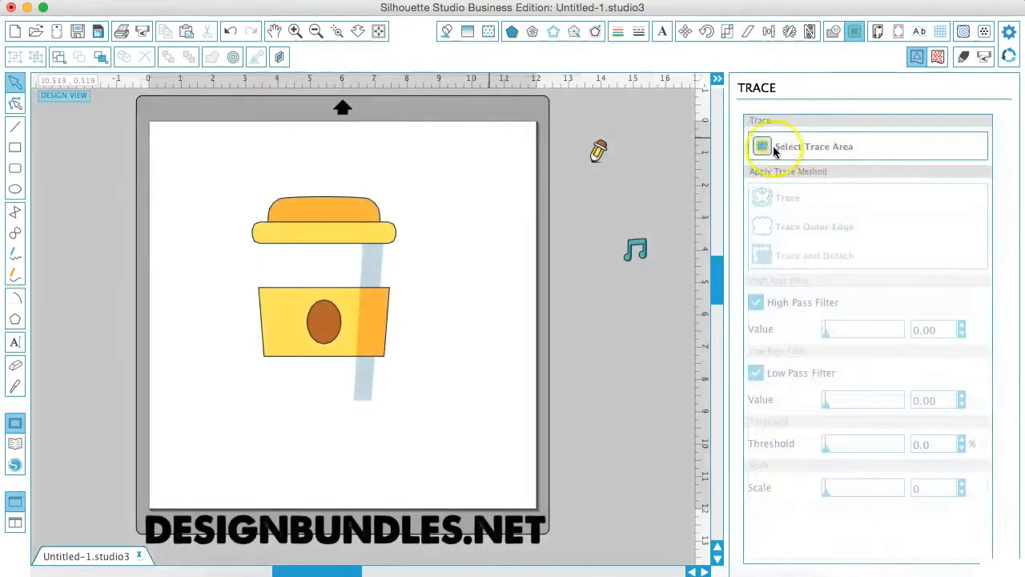
pyautogui.click(759, 145)
pyautogui.moveTo(228, 187)
pyautogui.mouseDown()
pyautogui.moveTo(268, 212)
pyautogui.moveTo(428, 389)
pyautogui.moveTo(424, 434)
pyautogui.mouseUp()
pyautogui.click(756, 303)
pyautogui.moveTo(887, 450); pyautogui.dragTo(890, 449)
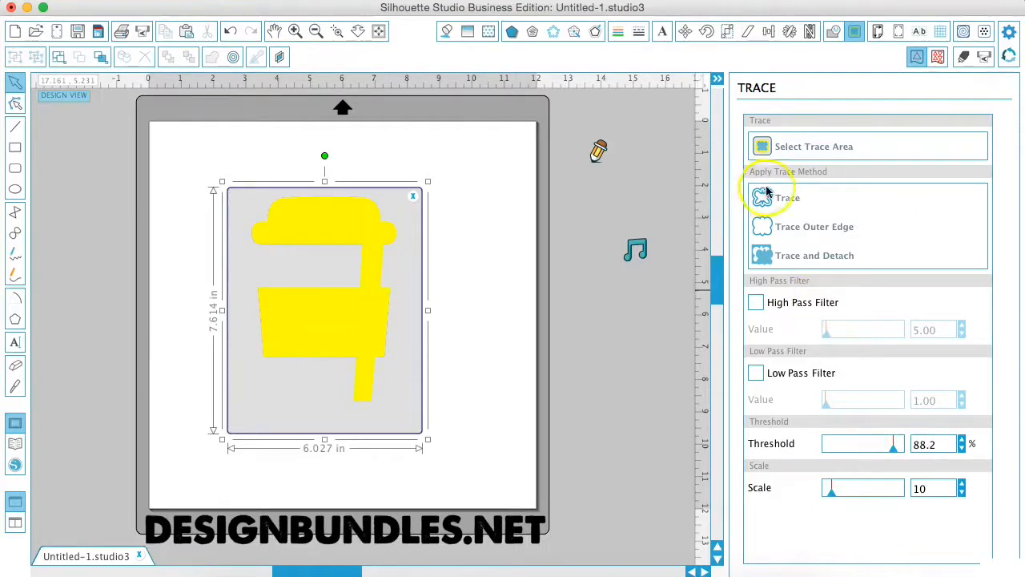
pyautogui.click(777, 229)
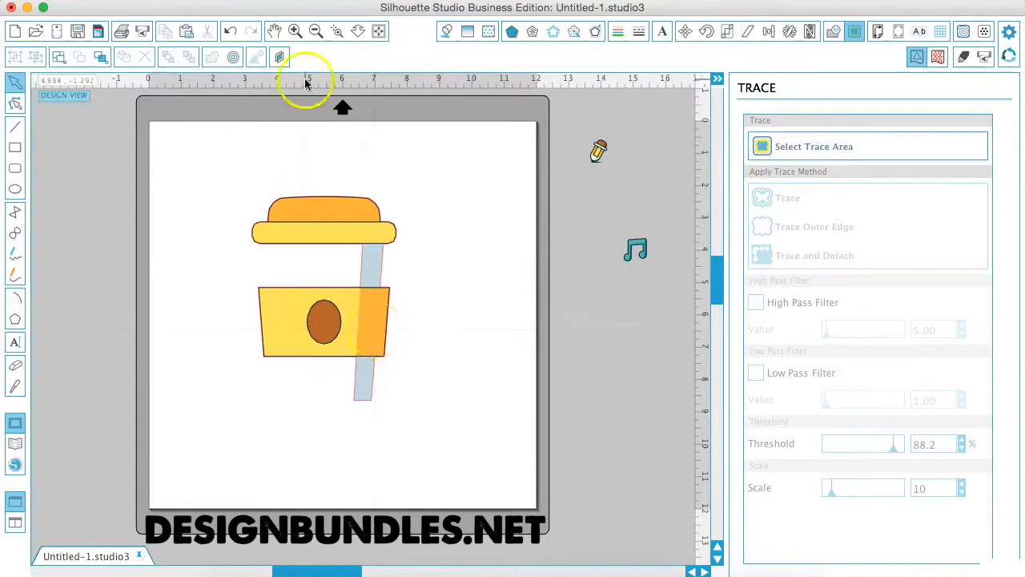
# Step: Examine the cup's traced outline in the cut settings, temporarily moving the cup artwork aside and undoing the move
pyautogui.click(142, 31)
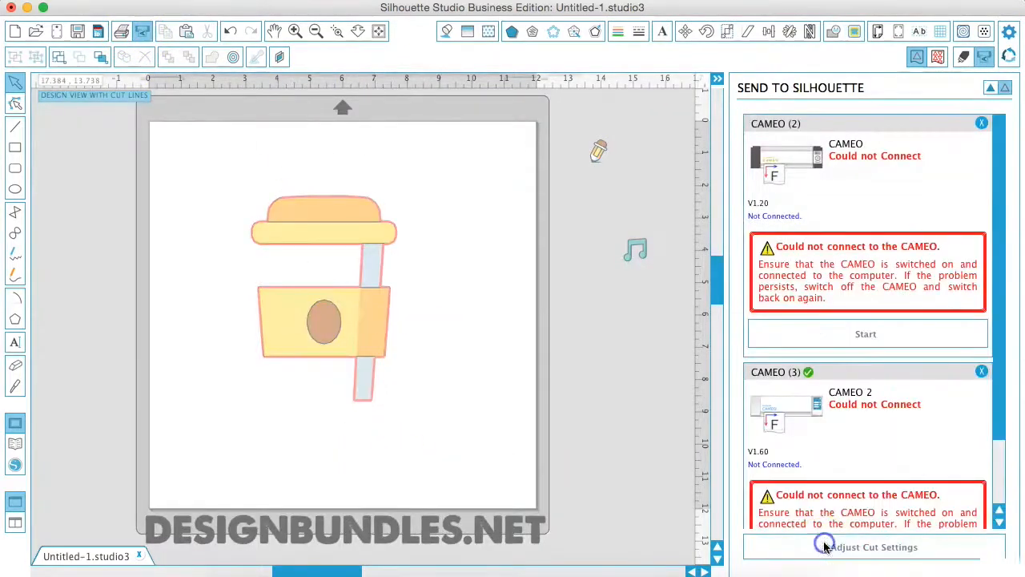
pyautogui.click(825, 546)
pyautogui.click(778, 300)
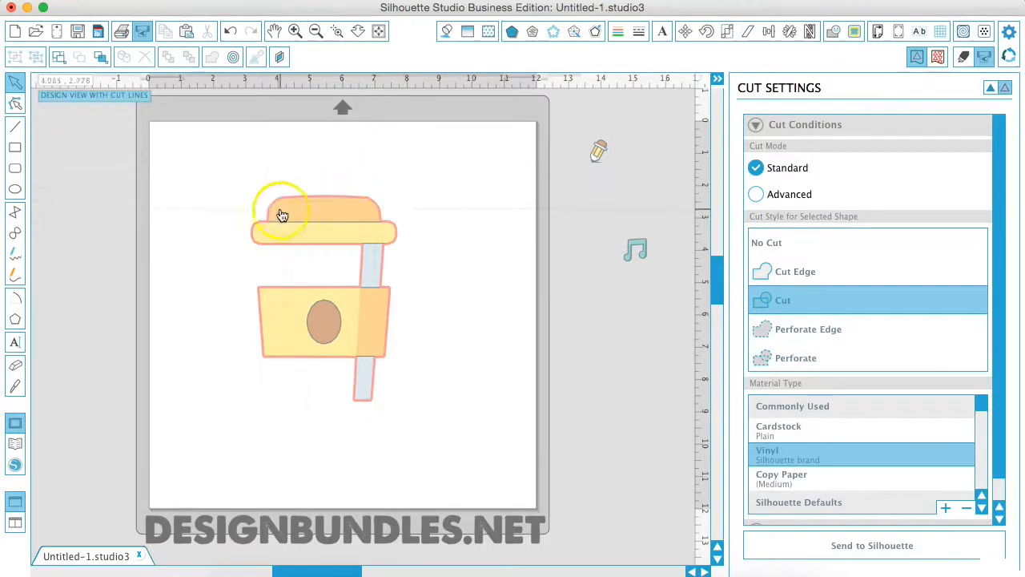
pyautogui.moveTo(283, 215); pyautogui.dragTo(78, 238)
pyautogui.click(212, 170)
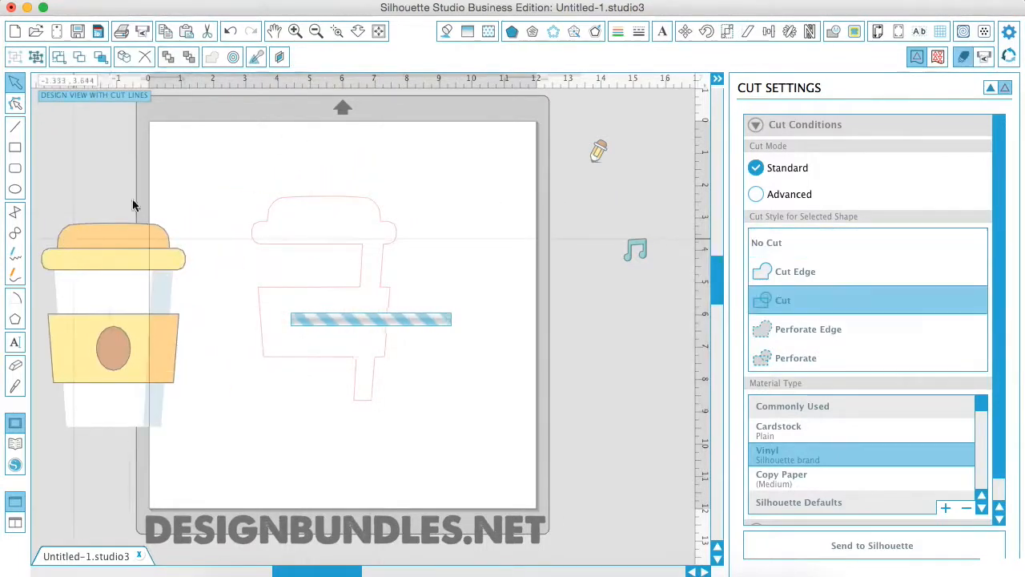
pyautogui.press('super+z')
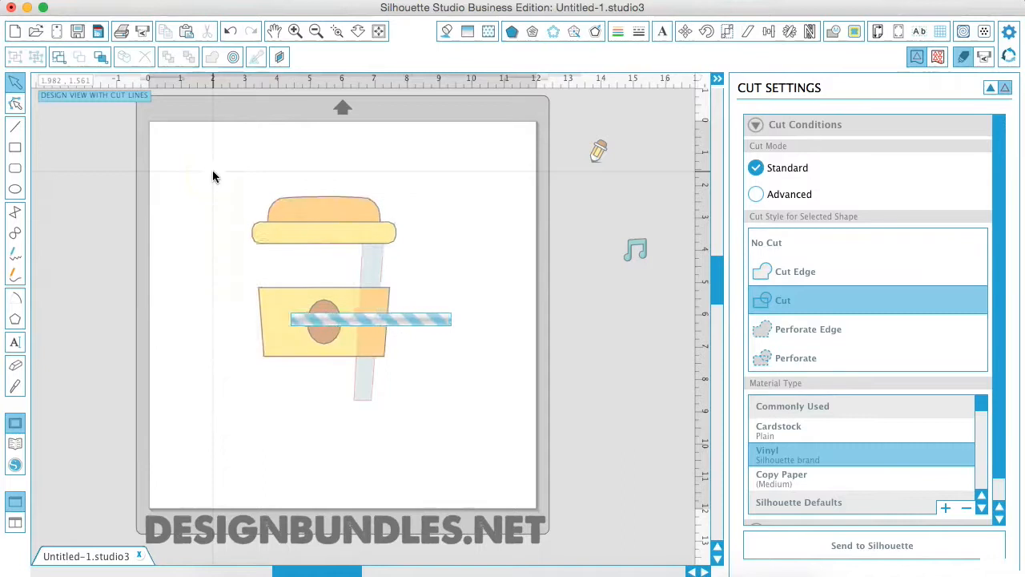
# Step: Move the coffee cup and its outline off the page and place the music note there, enlarged to about 6.72 in square
pyautogui.moveTo(213, 161); pyautogui.dragTo(426, 465)
pyautogui.moveTo(368, 396); pyautogui.dragTo(108, 450)
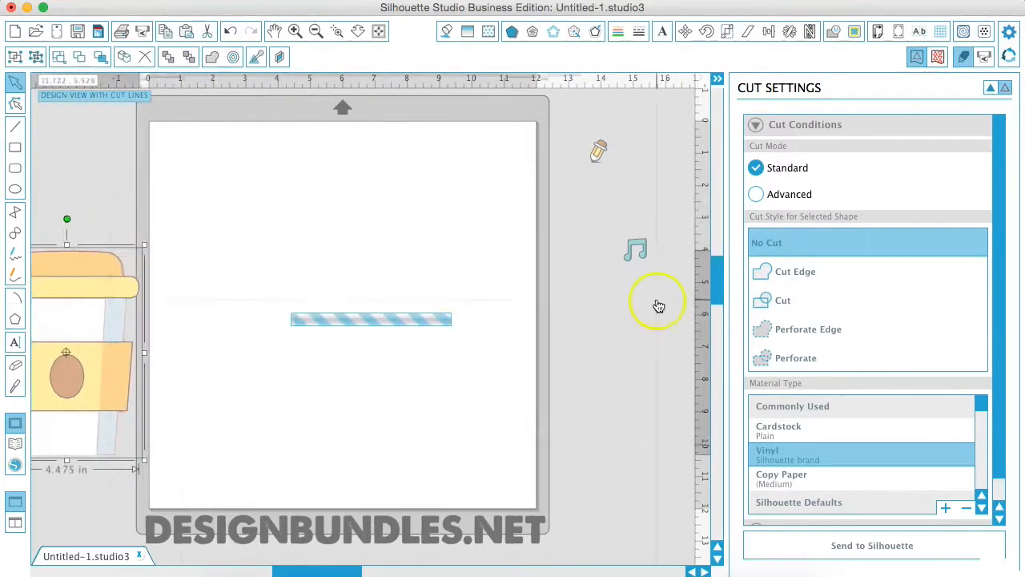
pyautogui.click(637, 253)
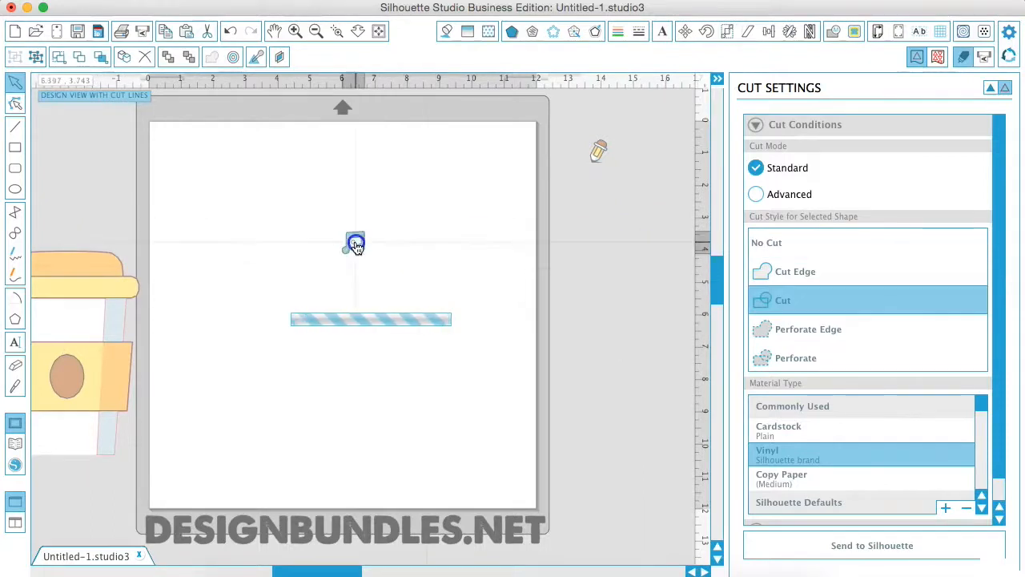
pyautogui.moveTo(348, 244); pyautogui.dragTo(306, 245)
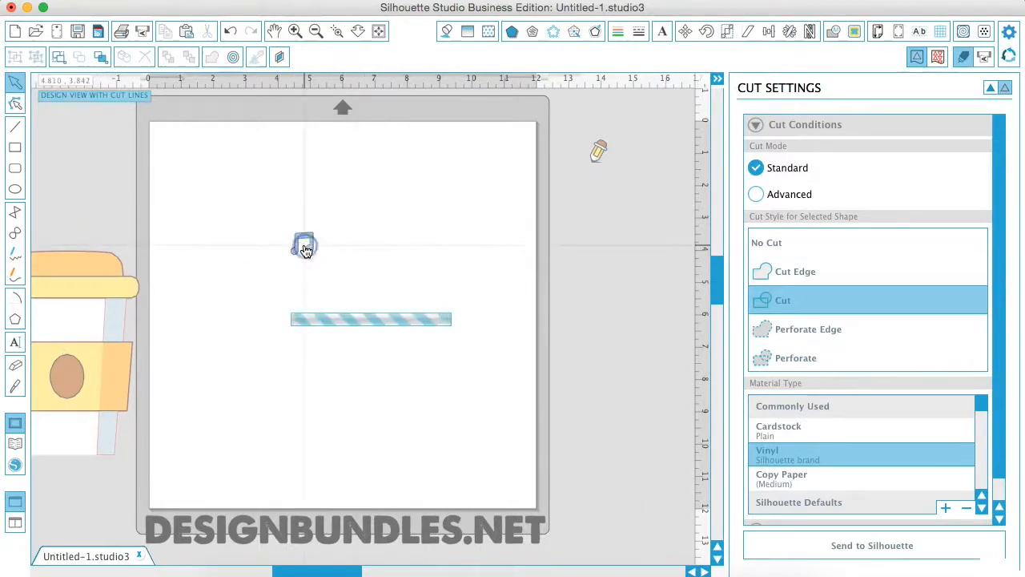
pyautogui.click(315, 259)
pyautogui.click(312, 249)
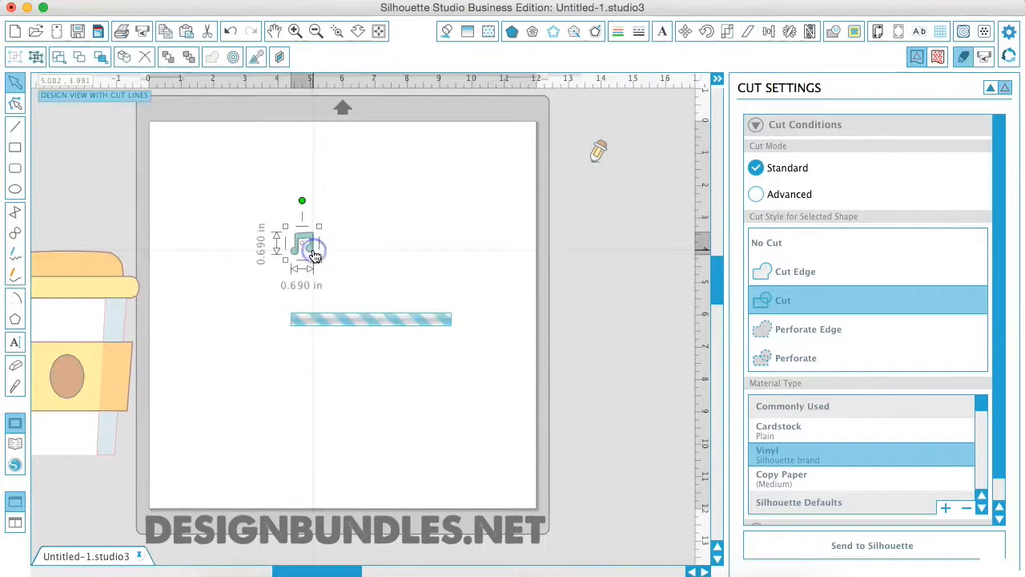
pyautogui.moveTo(321, 265); pyautogui.dragTo(483, 491)
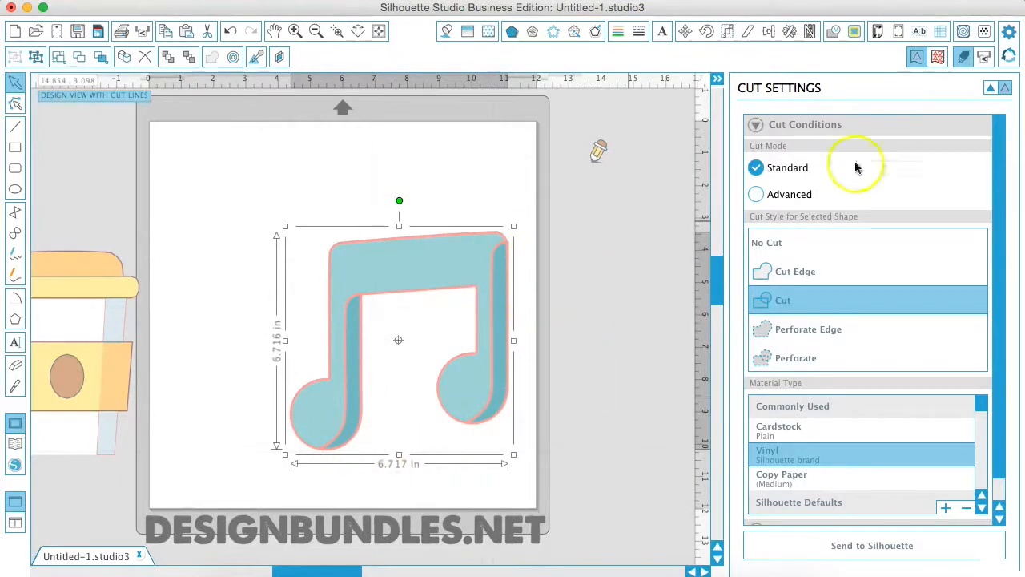
# Step: Set the music note to No Cut and trace its outer edge with the high pass filter off and the threshold at 76.9%
pyautogui.click(758, 243)
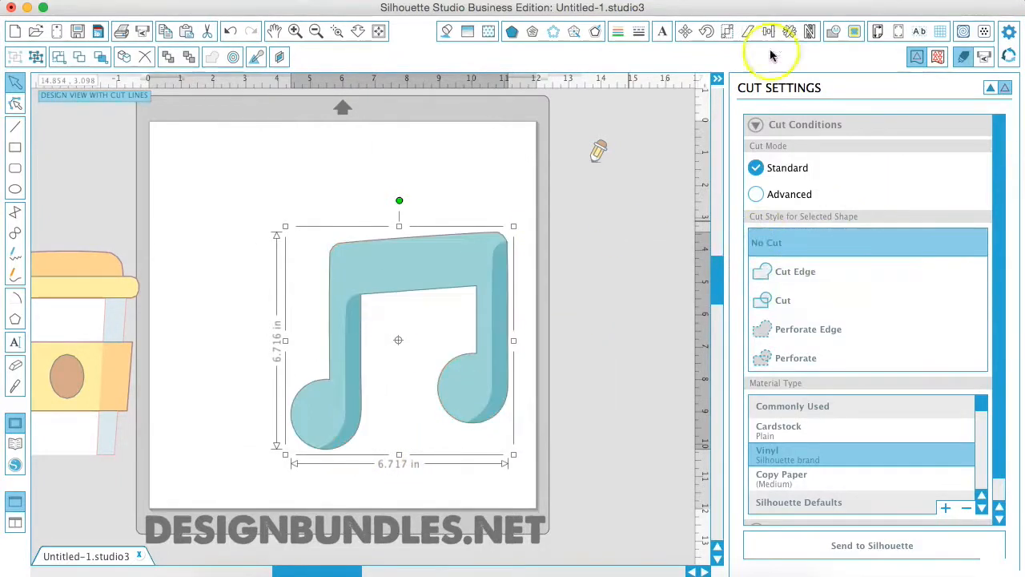
pyautogui.click(853, 32)
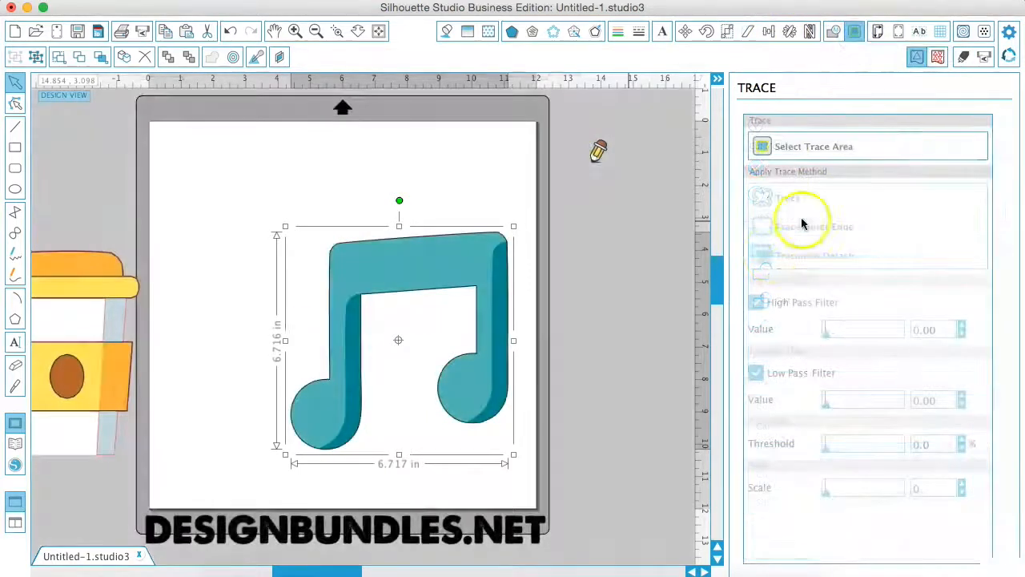
pyautogui.click(784, 142)
pyautogui.moveTo(258, 219)
pyautogui.mouseDown()
pyautogui.moveTo(499, 409)
pyautogui.moveTo(517, 472)
pyautogui.mouseUp()
pyautogui.moveTo(529, 481); pyautogui.dragTo(529, 481)
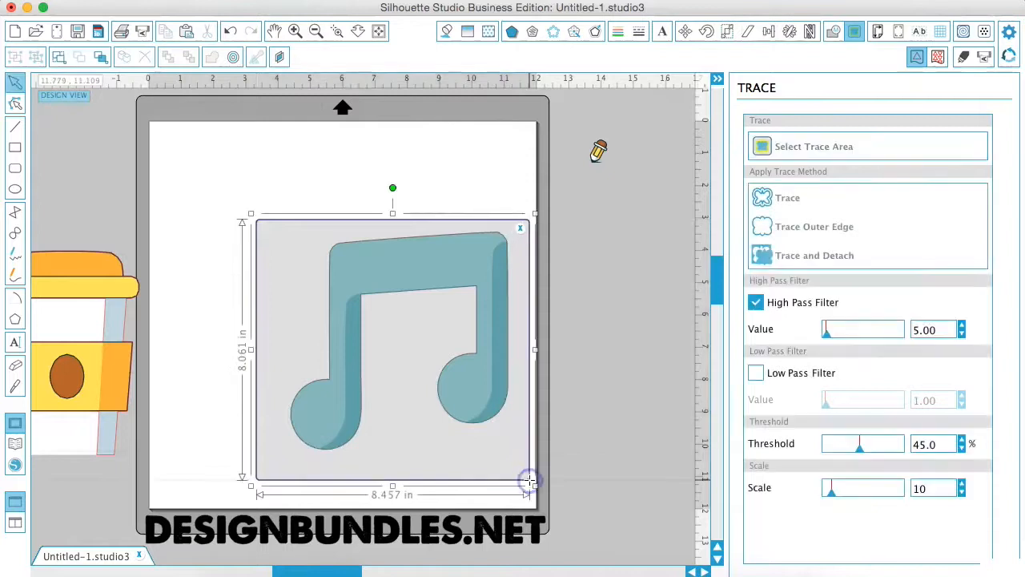
pyautogui.click(756, 303)
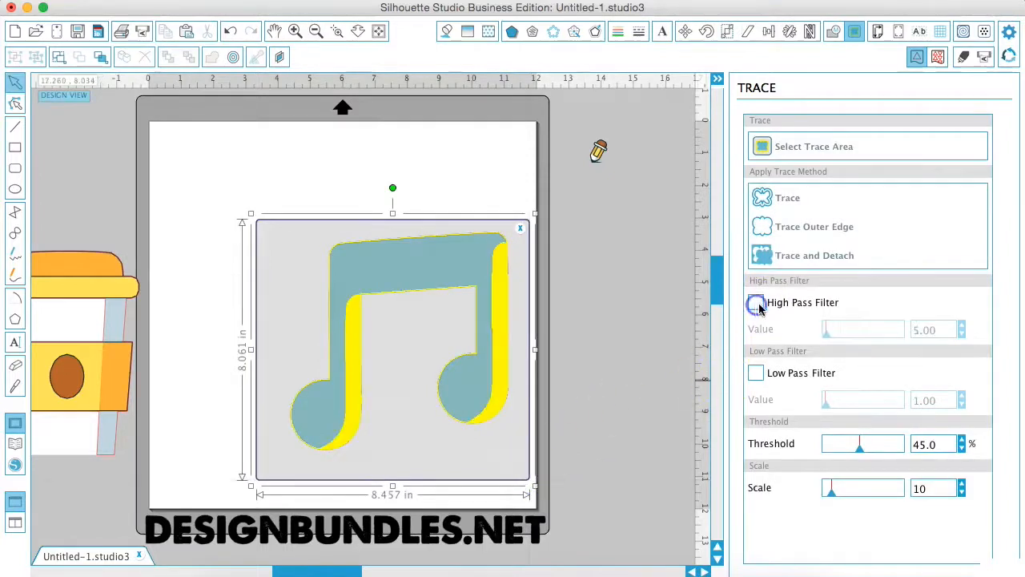
pyautogui.moveTo(861, 451); pyautogui.dragTo(887, 456)
pyautogui.click(793, 228)
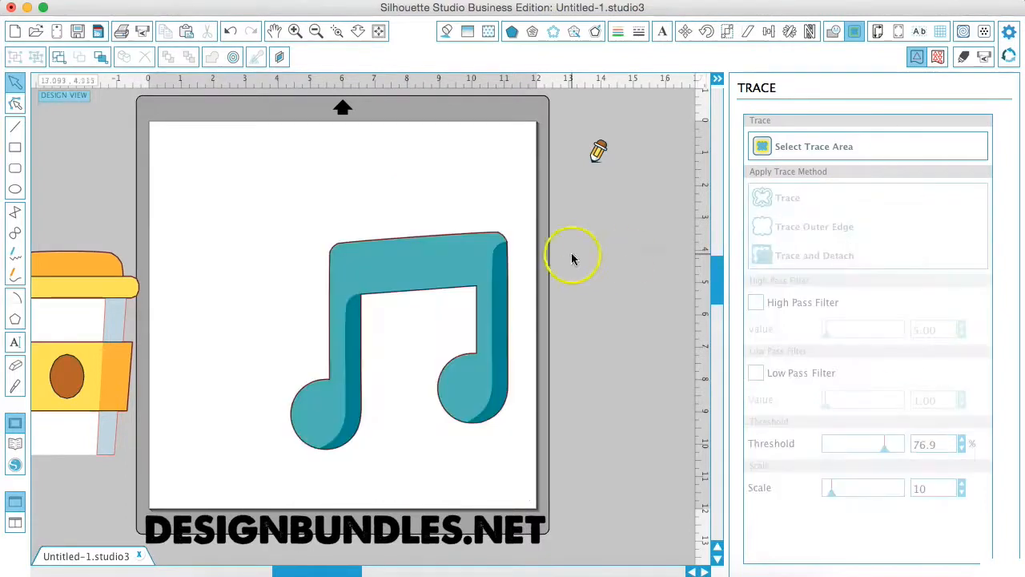
# Step: Examine the music note's traced outline by temporarily moving the note artwork aside and undoing the move
pyautogui.moveTo(366, 259); pyautogui.dragTo(394, 339)
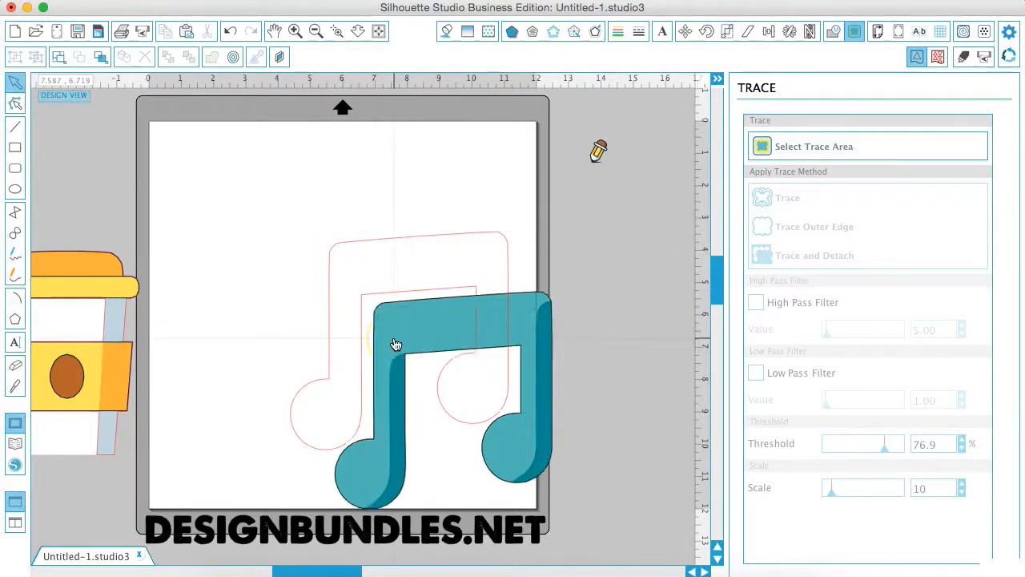
pyautogui.press('super+z')
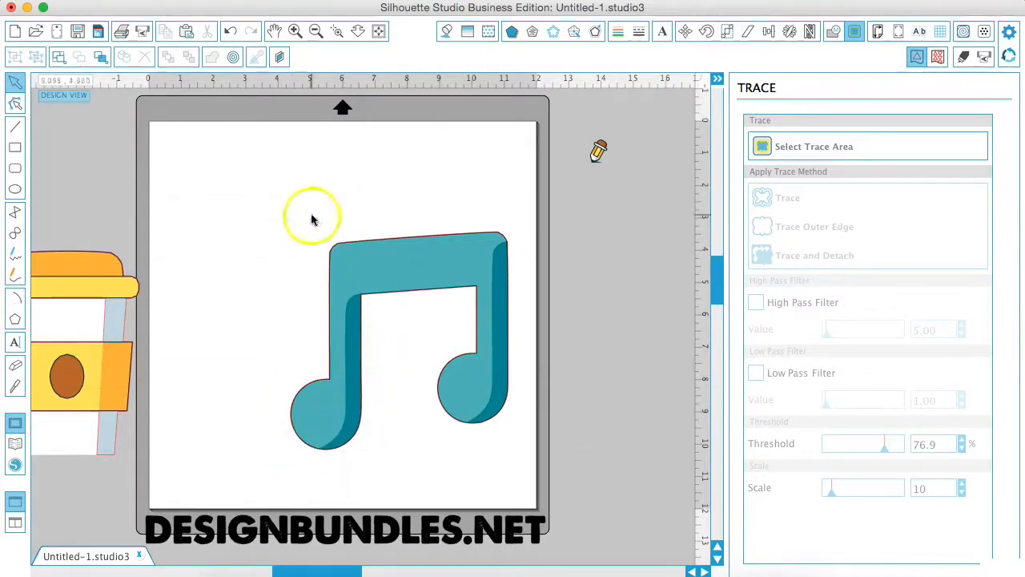
# Step: Place the pencil icon on the page, above and left of the music note, enlarged to about 4.22 by 5.83 in
pyautogui.click(599, 151)
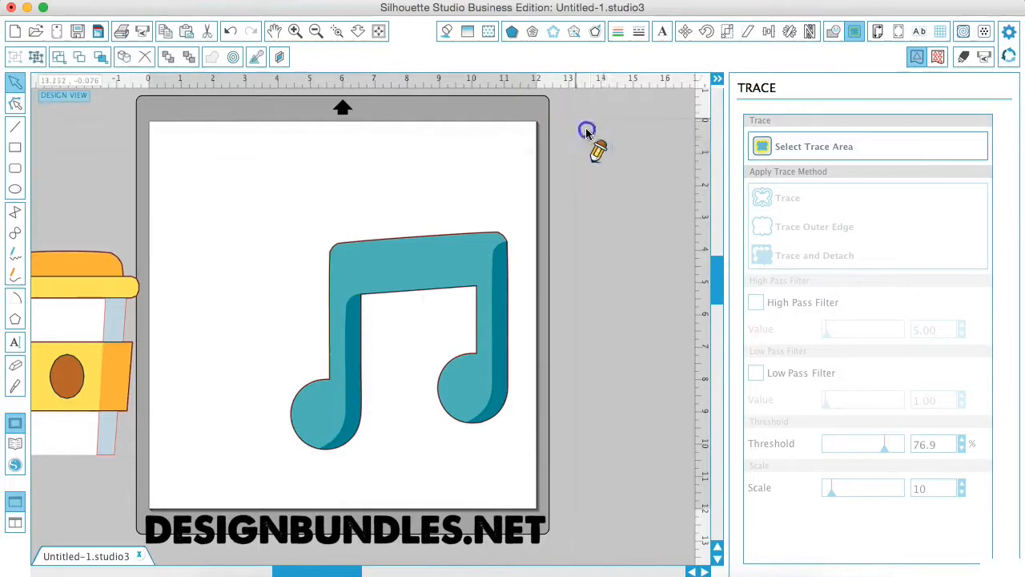
pyautogui.moveTo(600, 155)
pyautogui.mouseDown()
pyautogui.moveTo(336, 205)
pyautogui.moveTo(273, 201)
pyautogui.moveTo(276, 183)
pyautogui.moveTo(213, 286)
pyautogui.moveTo(172, 320)
pyautogui.moveTo(219, 302)
pyautogui.mouseUp()
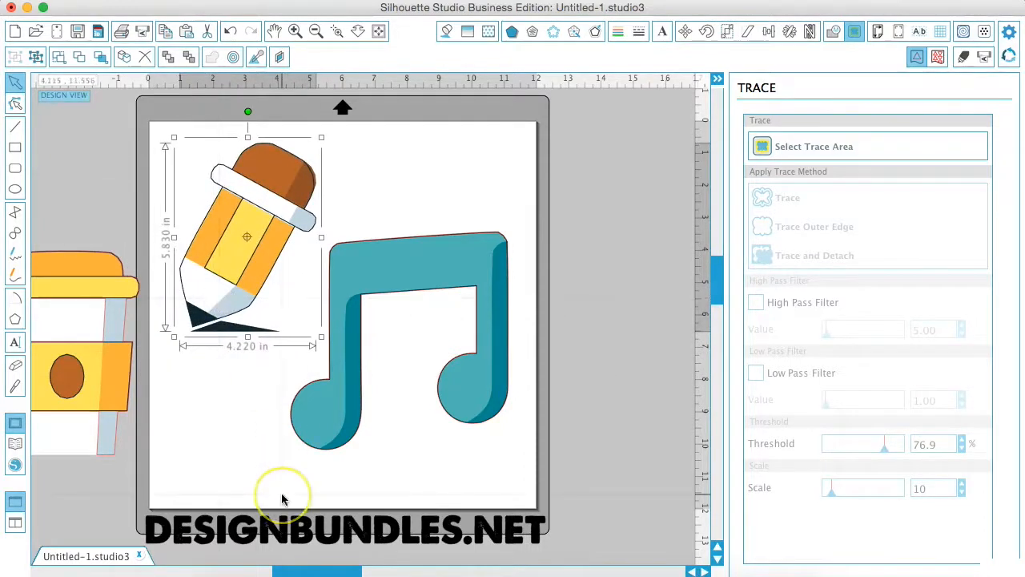